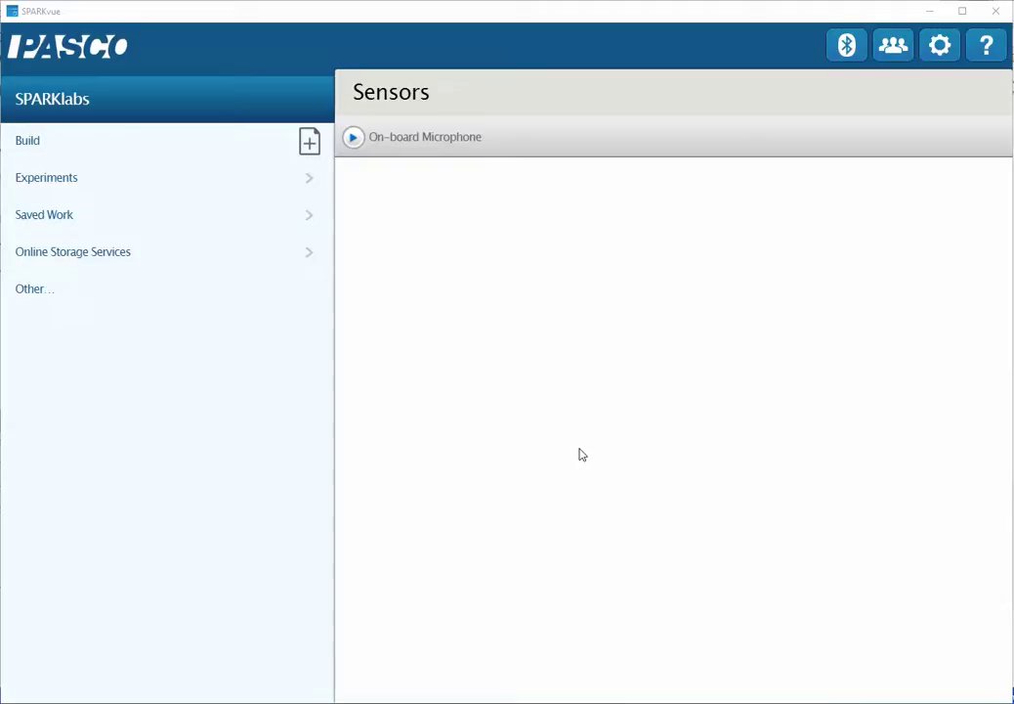
- Connect the Force Accel 640-456 wireless sensor and begin building a new experiment
left_click(842, 46)
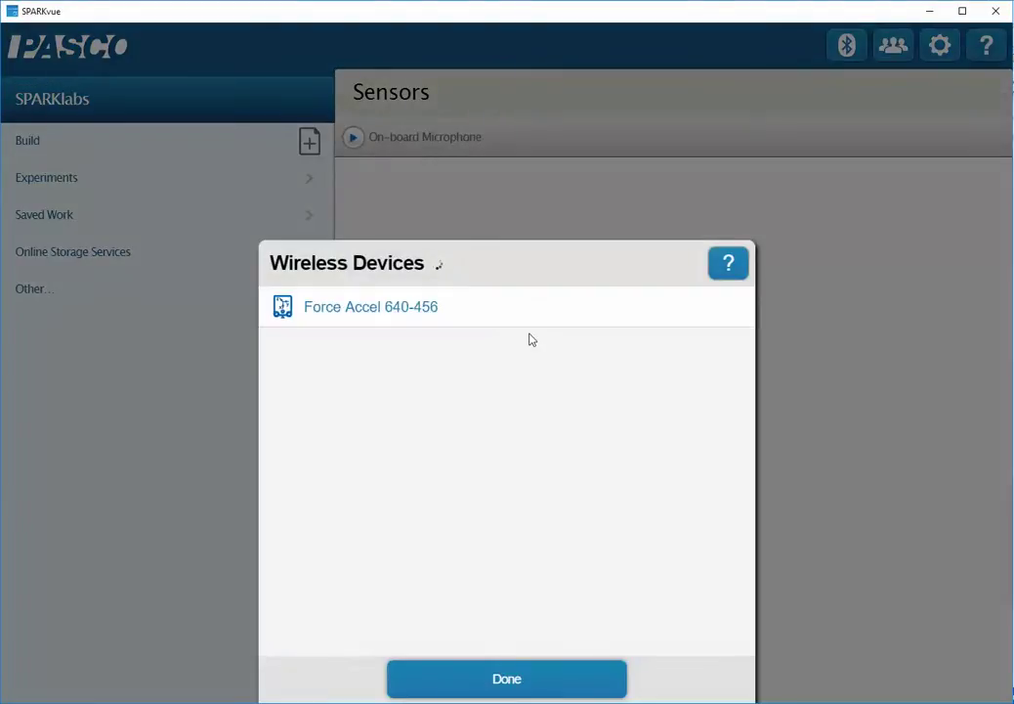
left_click(387, 306)
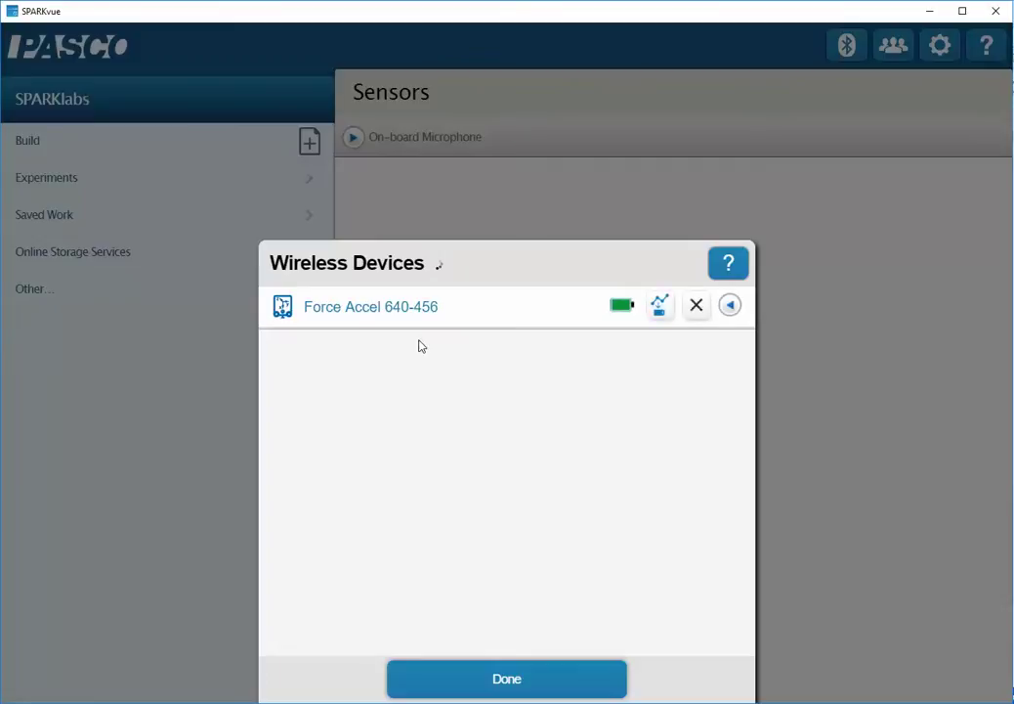
left_click(507, 679)
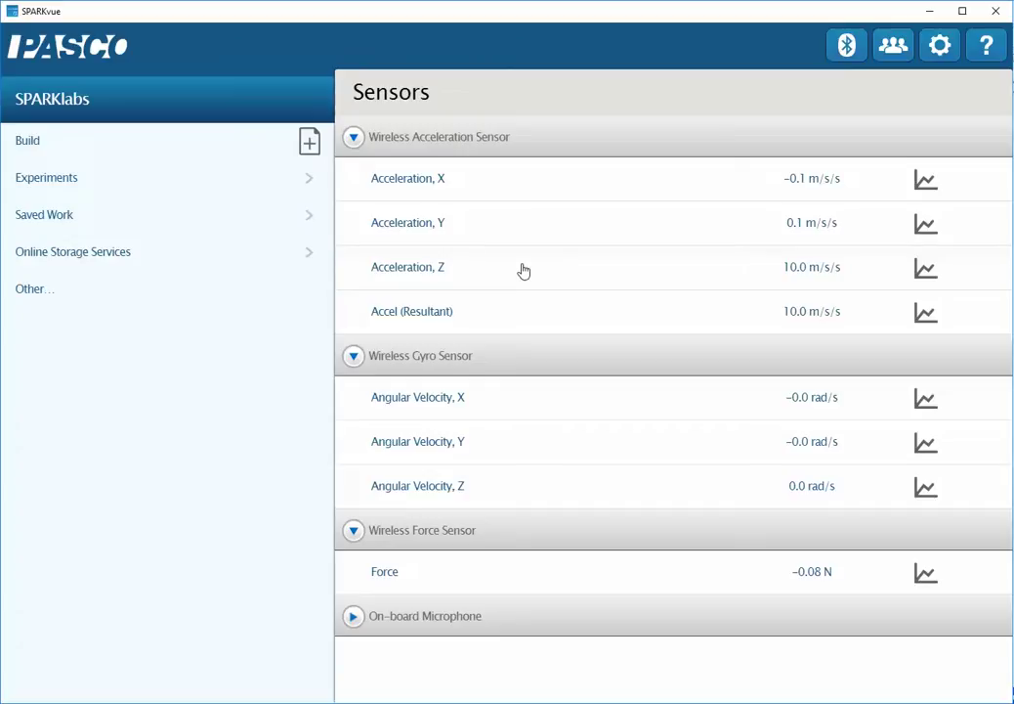
left_click(309, 144)
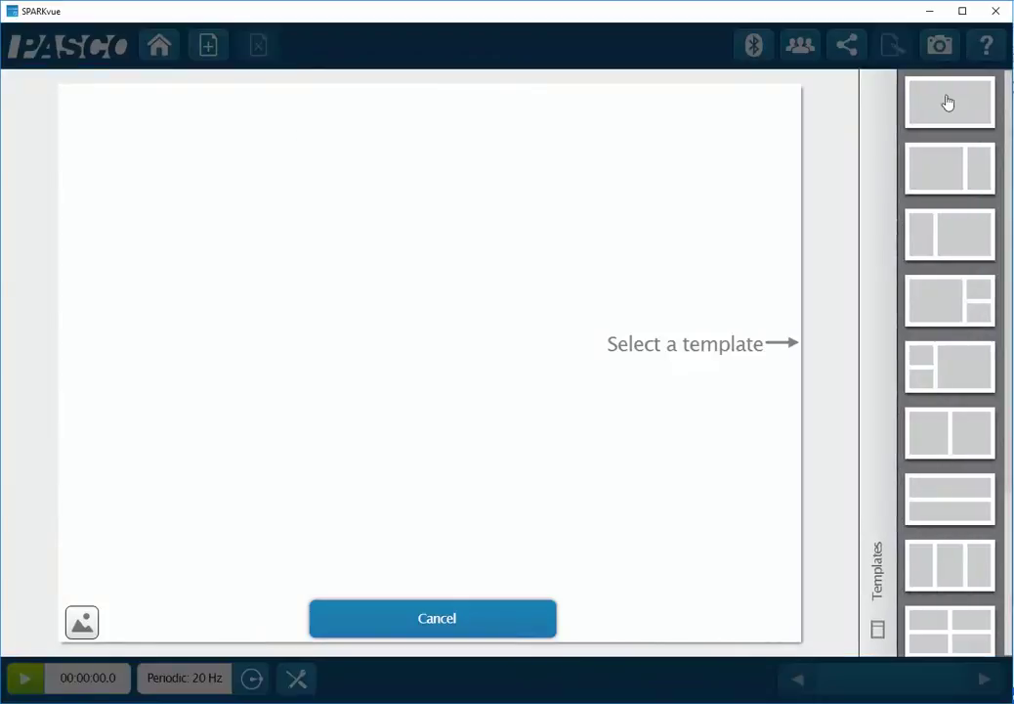
- Create a single-pane page showing one graph and bring up Experiment Tools
left_click(946, 102)
left_click(473, 281)
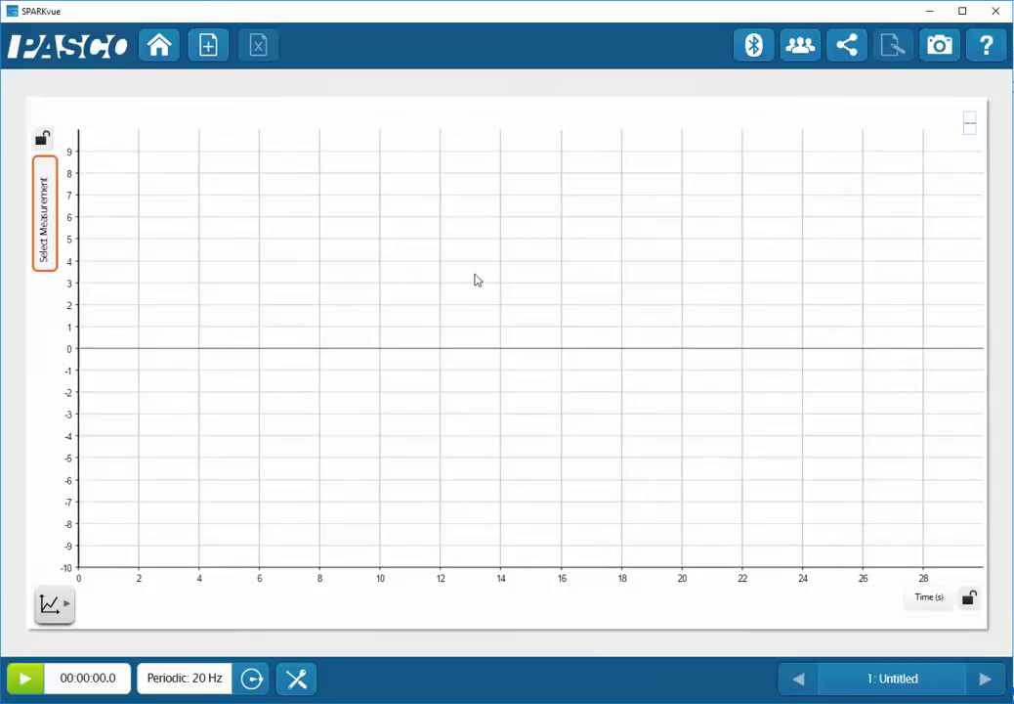
left_click(296, 680)
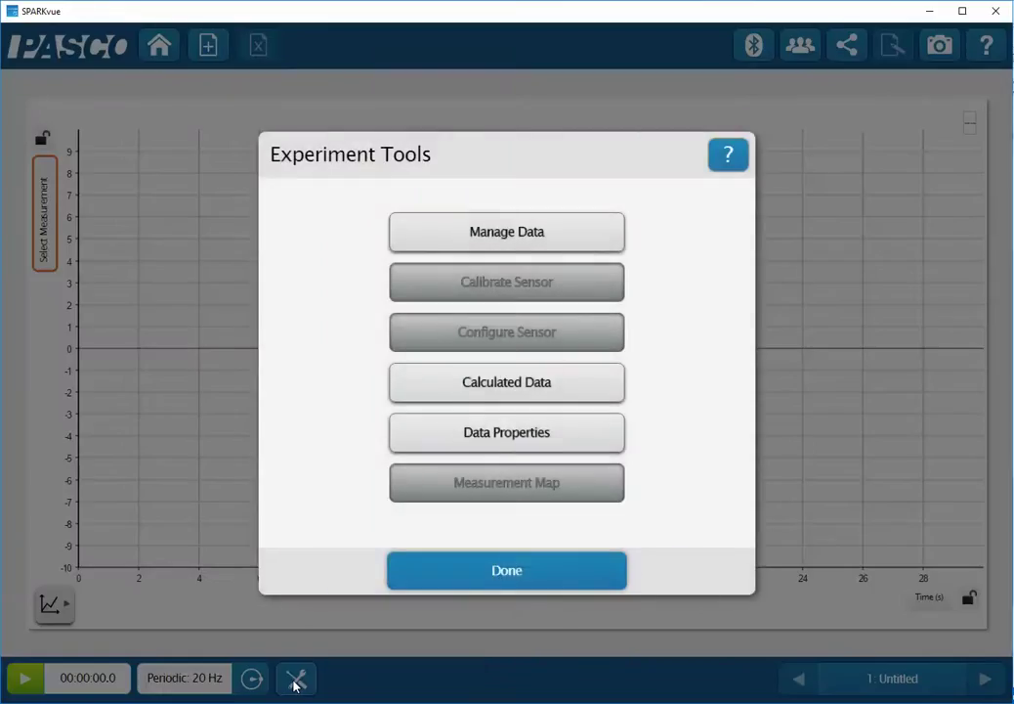
- Start a calculated measurement reading velocity=integral(,), ready for its measurement arguments
left_click(513, 391)
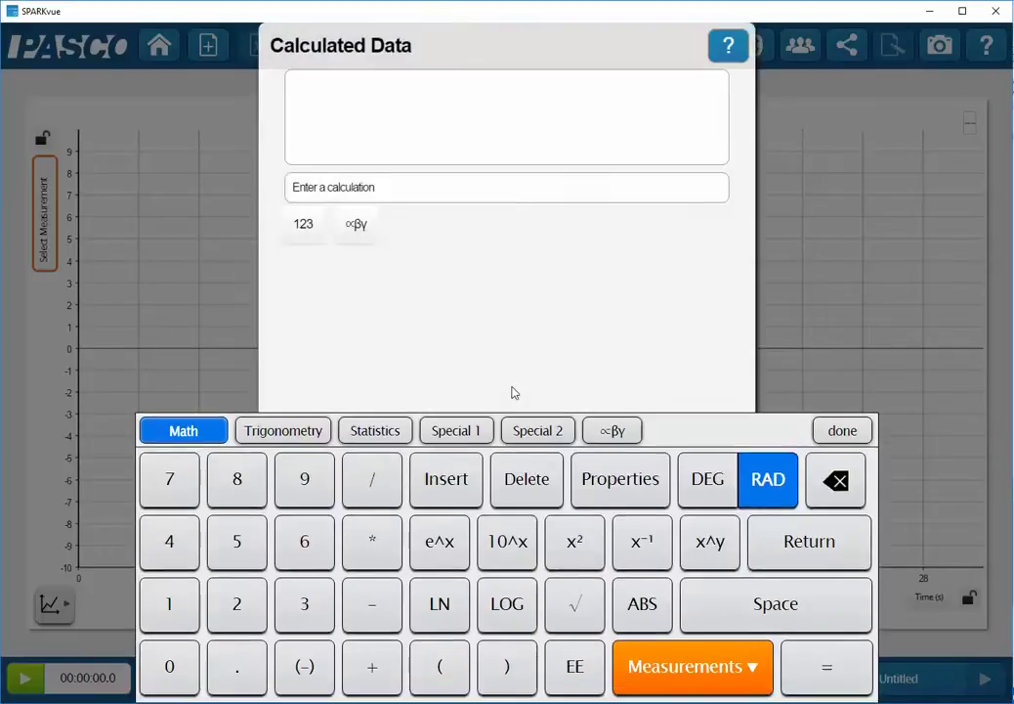
left_click(313, 83)
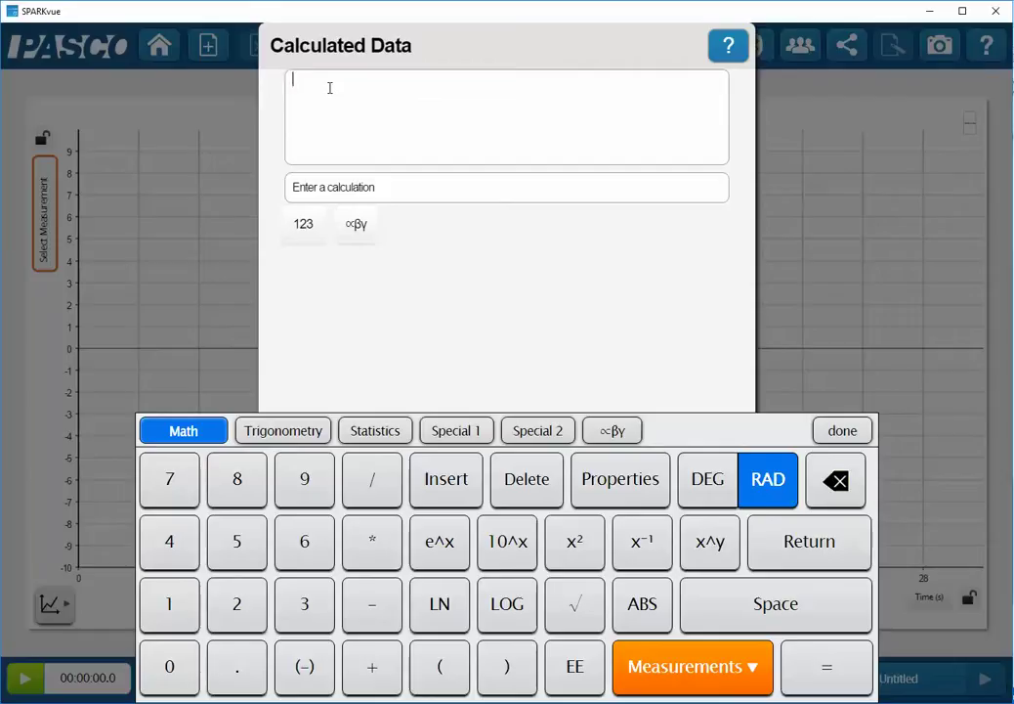
type("velocity=")
left_click(456, 431)
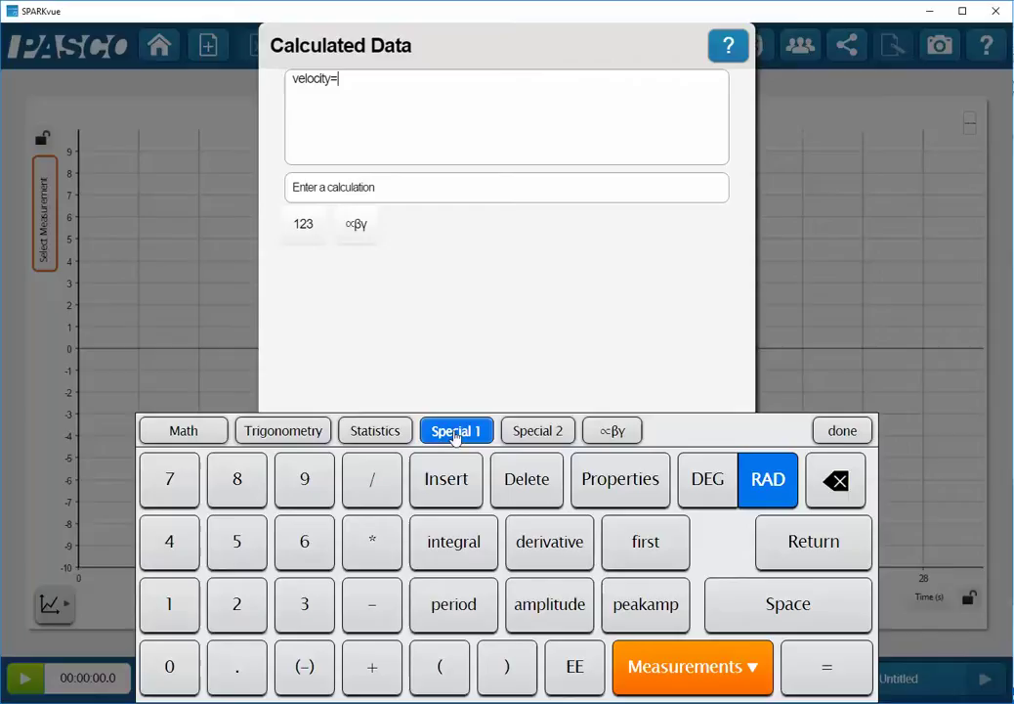
left_click(458, 544)
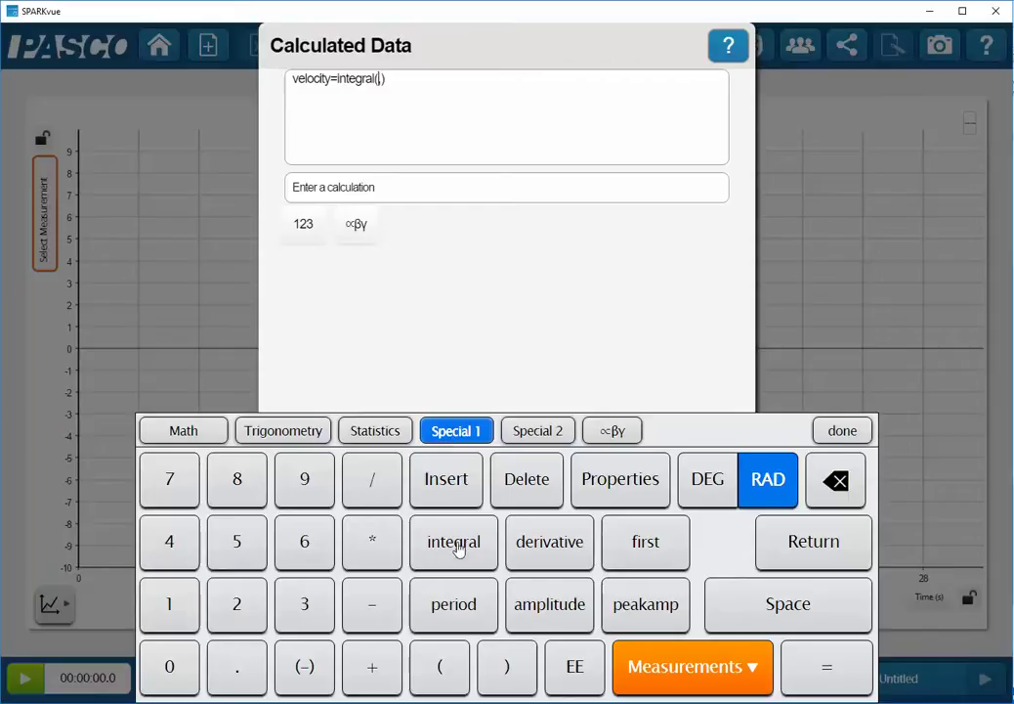
left_click(674, 671)
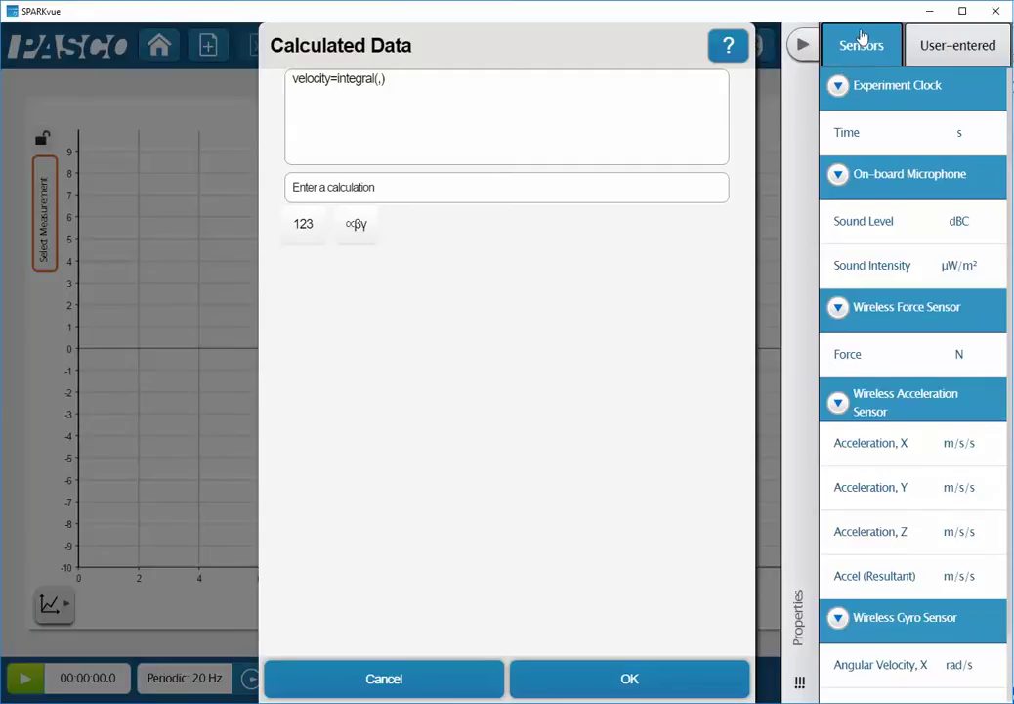
- Fill the integral with Acceleration, X and Time, then bring up velocity's data properties
left_click(860, 447)
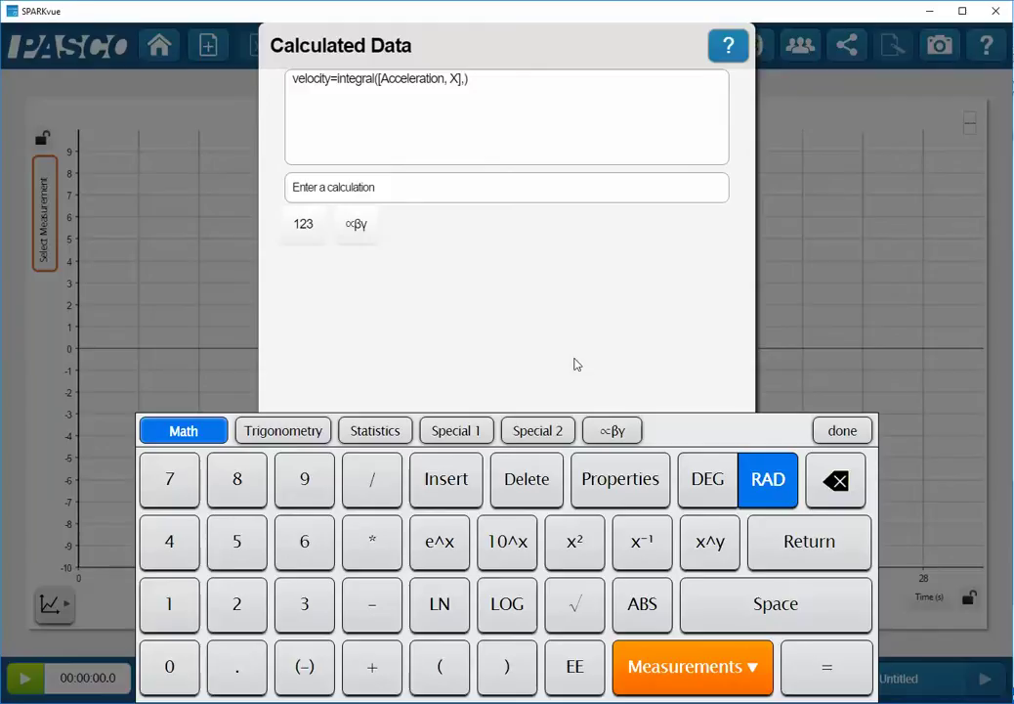
left_click(681, 670)
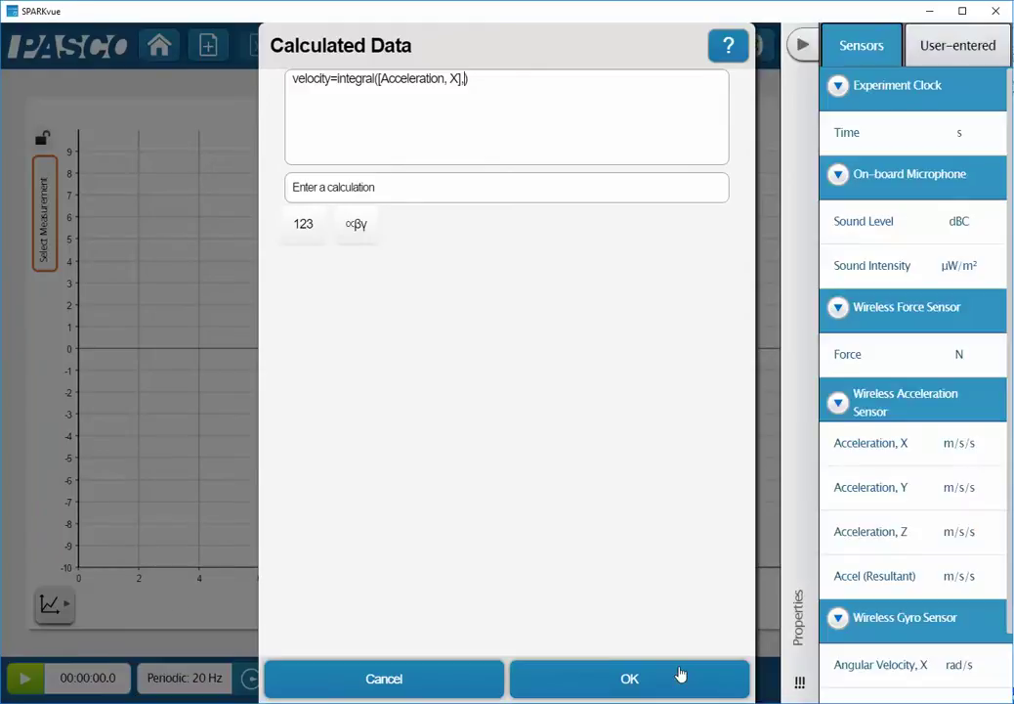
left_click(873, 141)
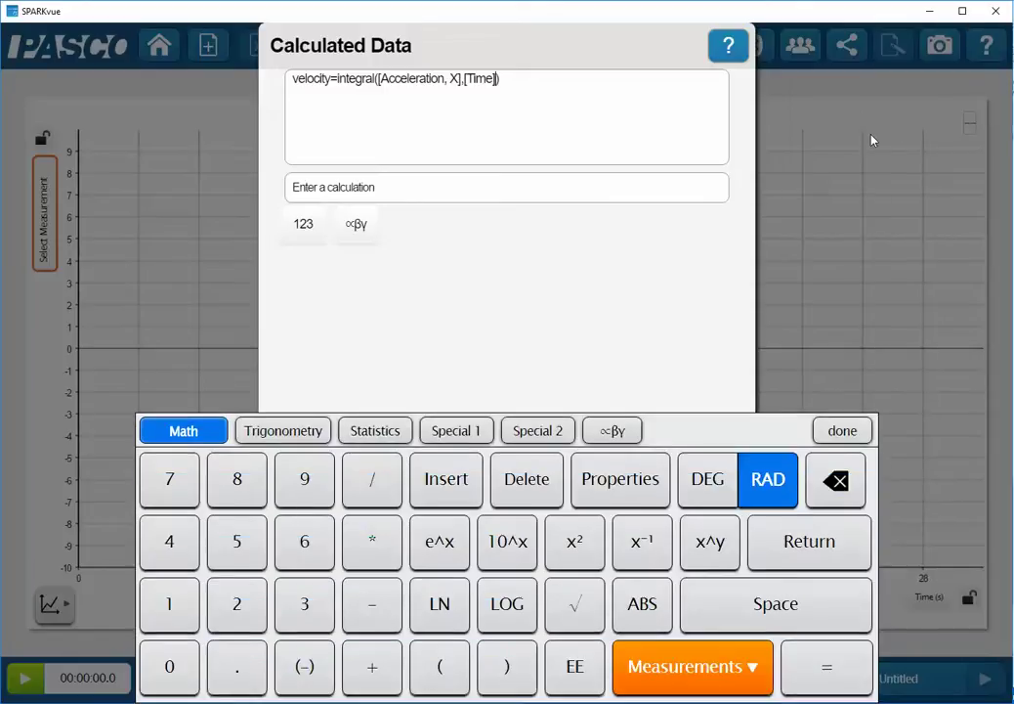
left_click(616, 477)
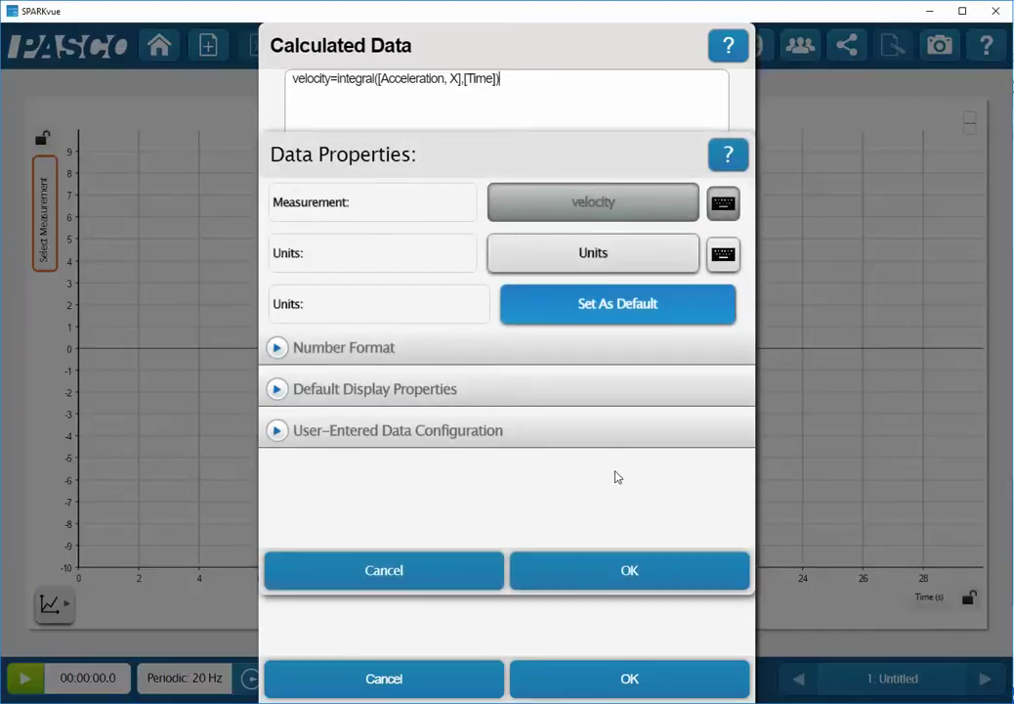
- Give velocity units of m/s and start a new calculation line below it
left_click(724, 257)
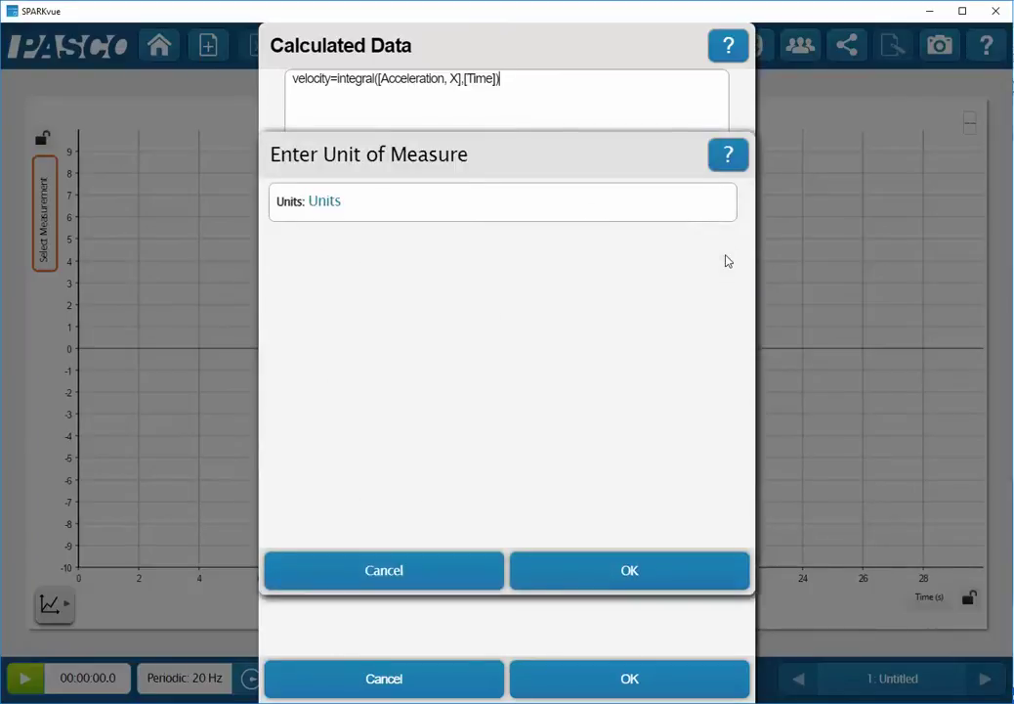
left_click(328, 203)
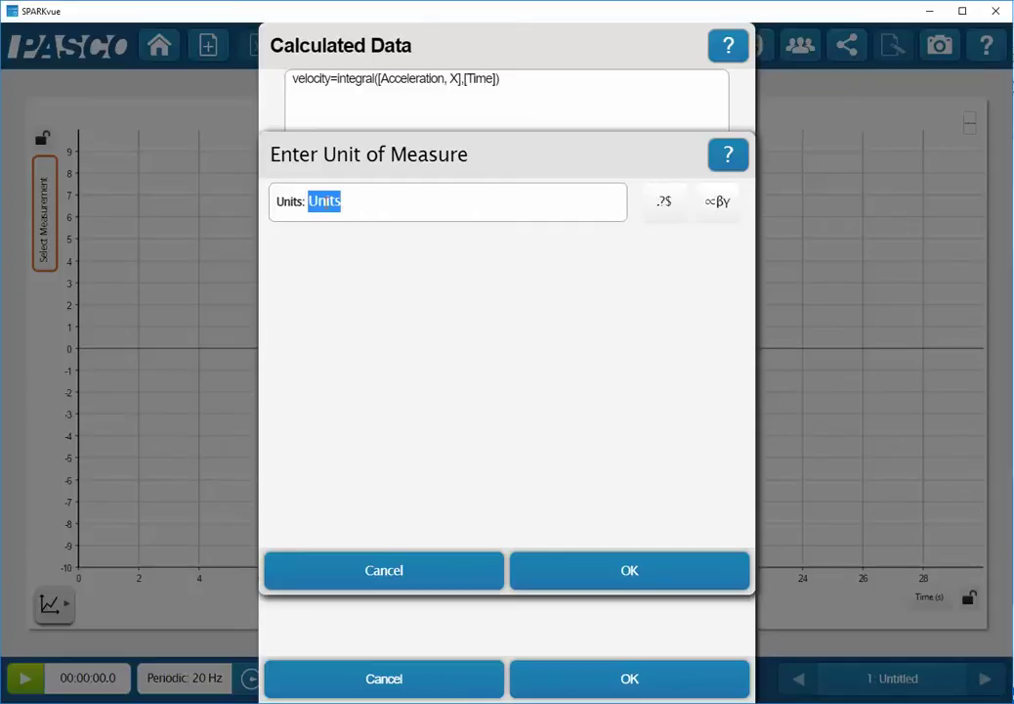
type("m/s")
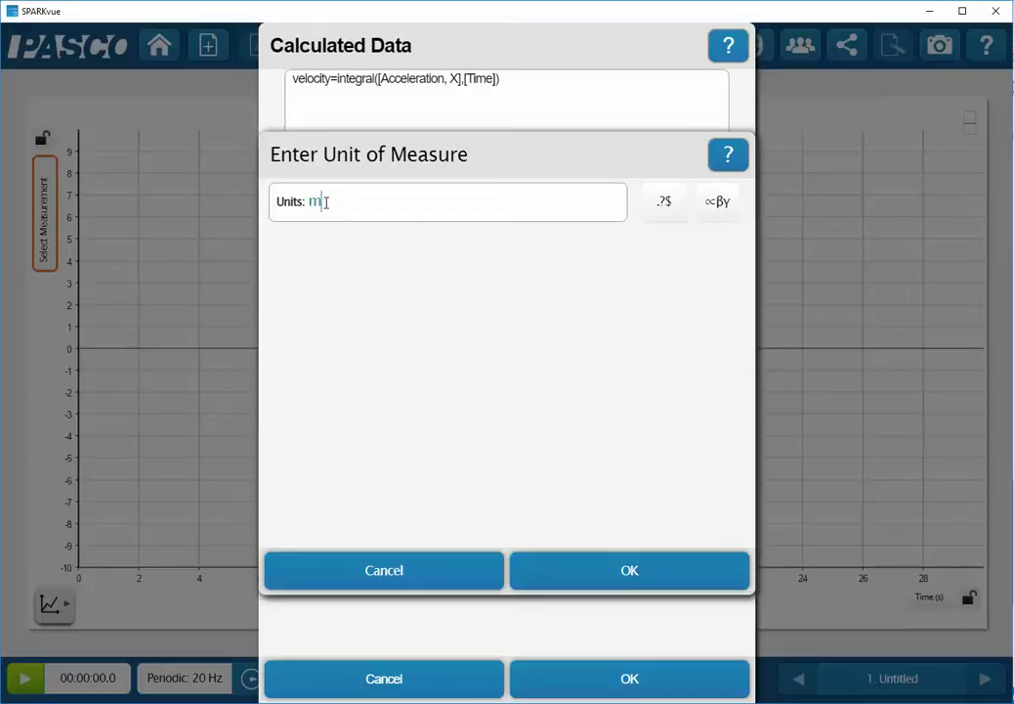
left_click(635, 572)
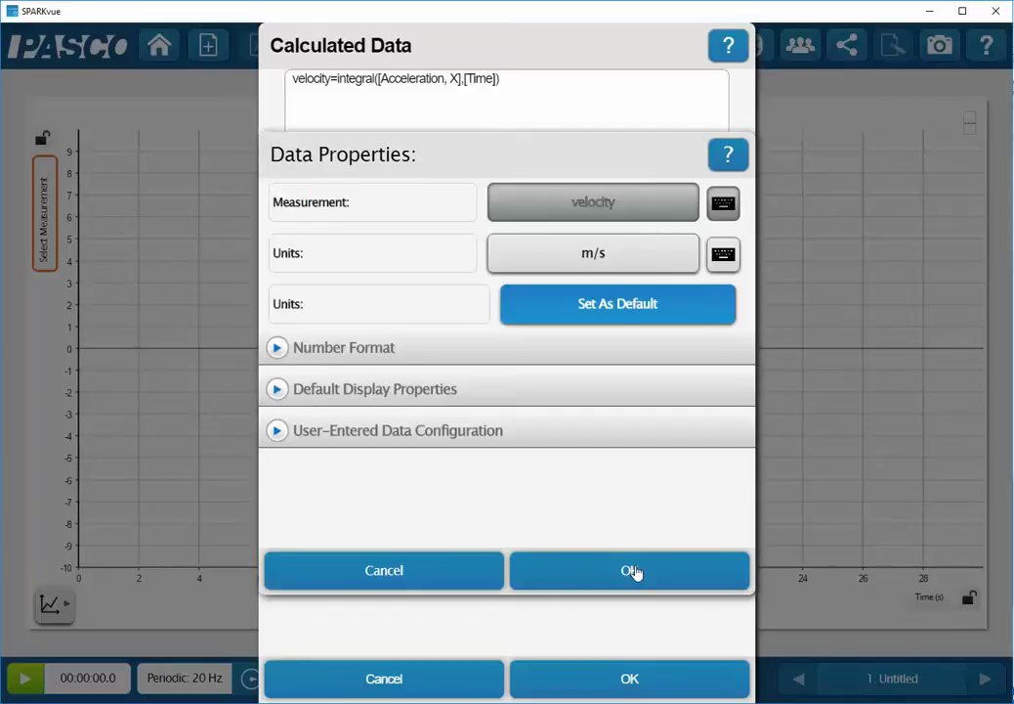
left_click(634, 571)
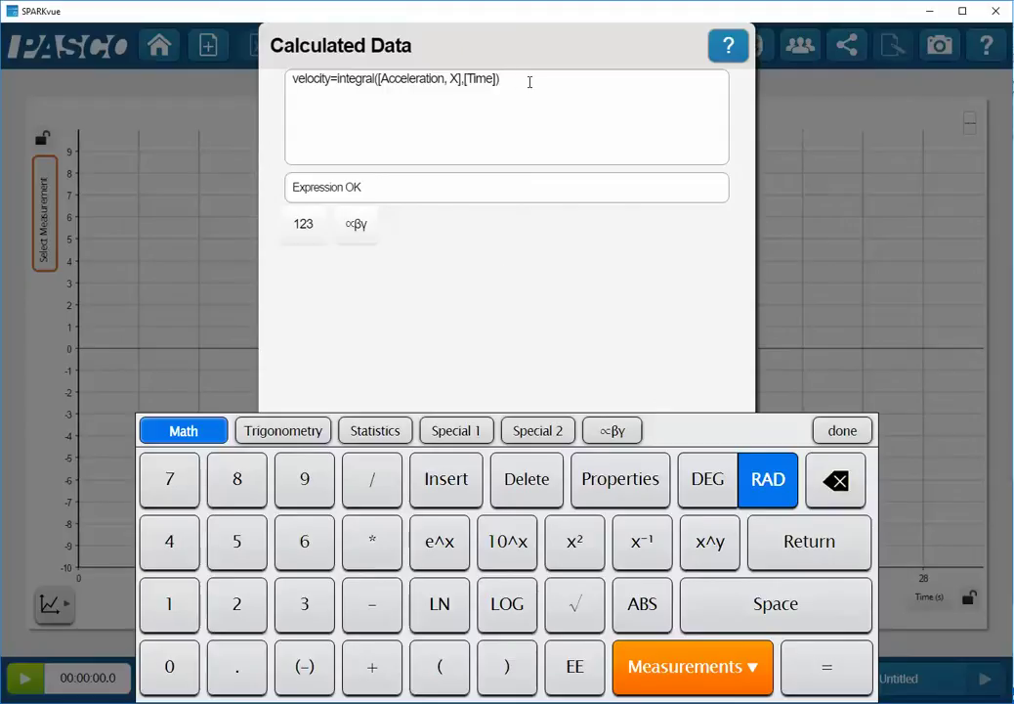
key("Return")
- Enter position= on the new line and insert an empty integral function
type("position")
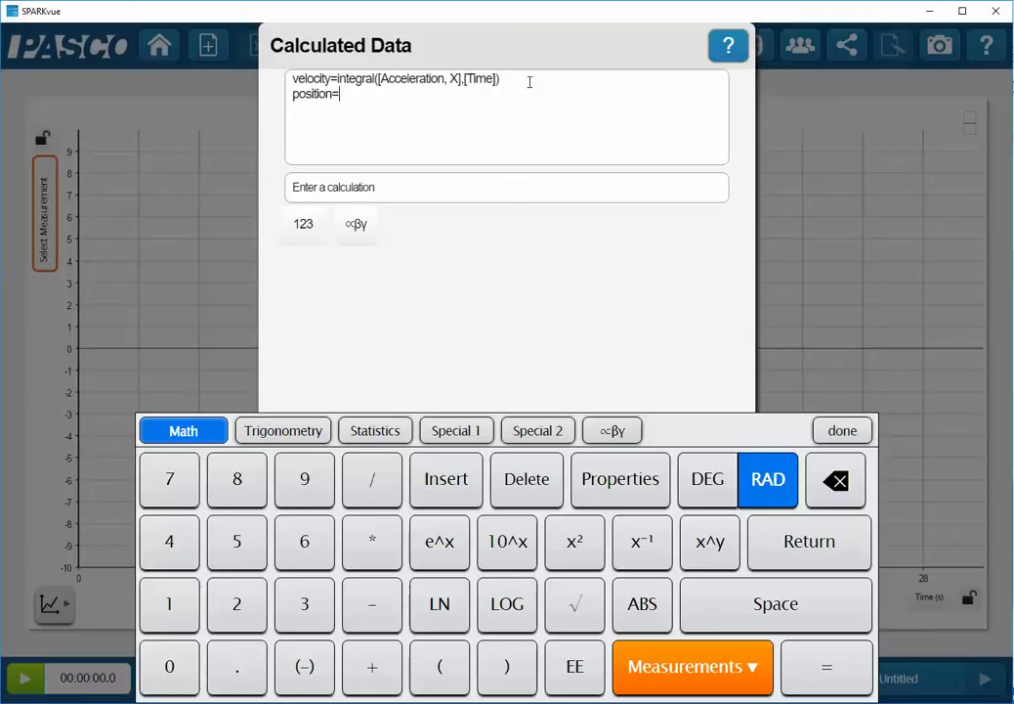
type("=")
left_click(452, 433)
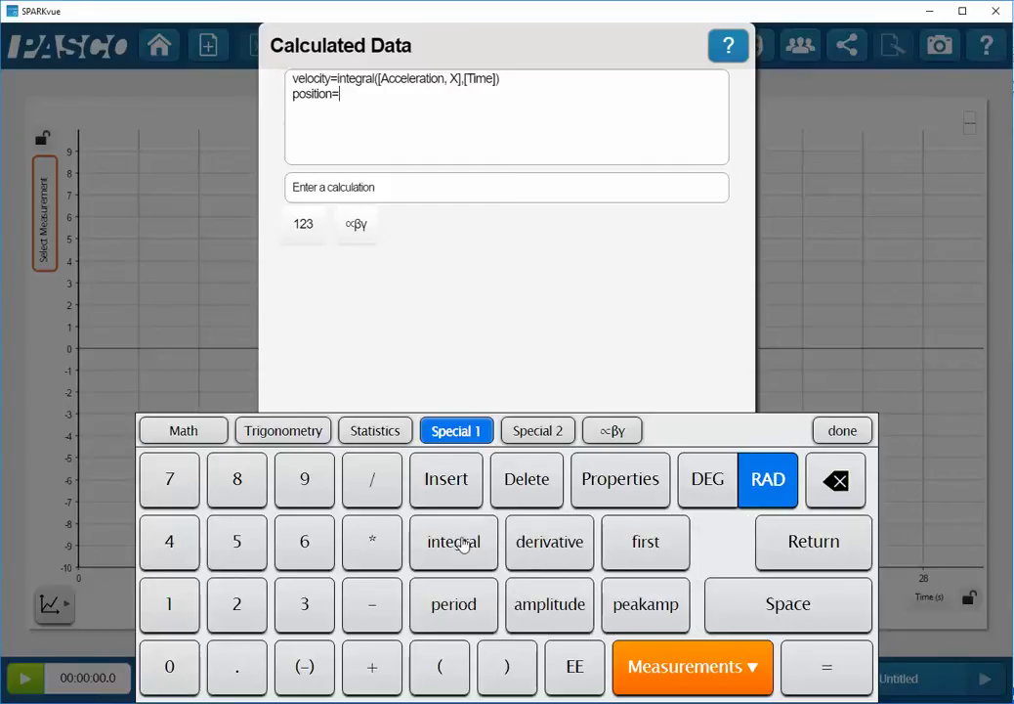
left_click(484, 544)
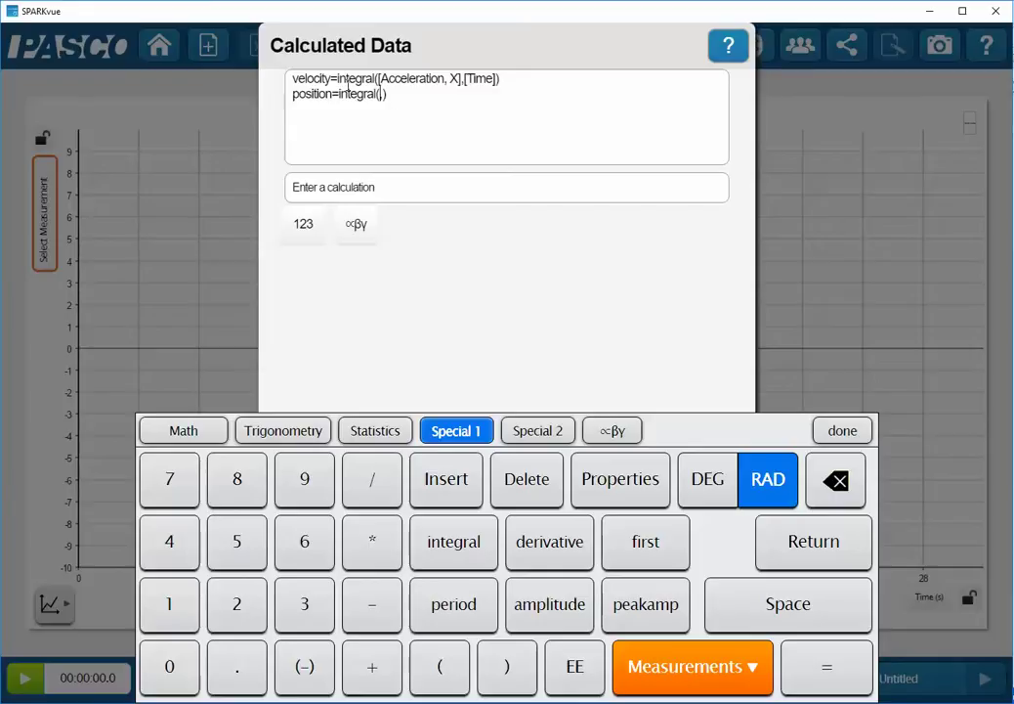
- Complete position=integral([velocity],[Time]) using the user-entered velocity and sensor Time
left_click(691, 668)
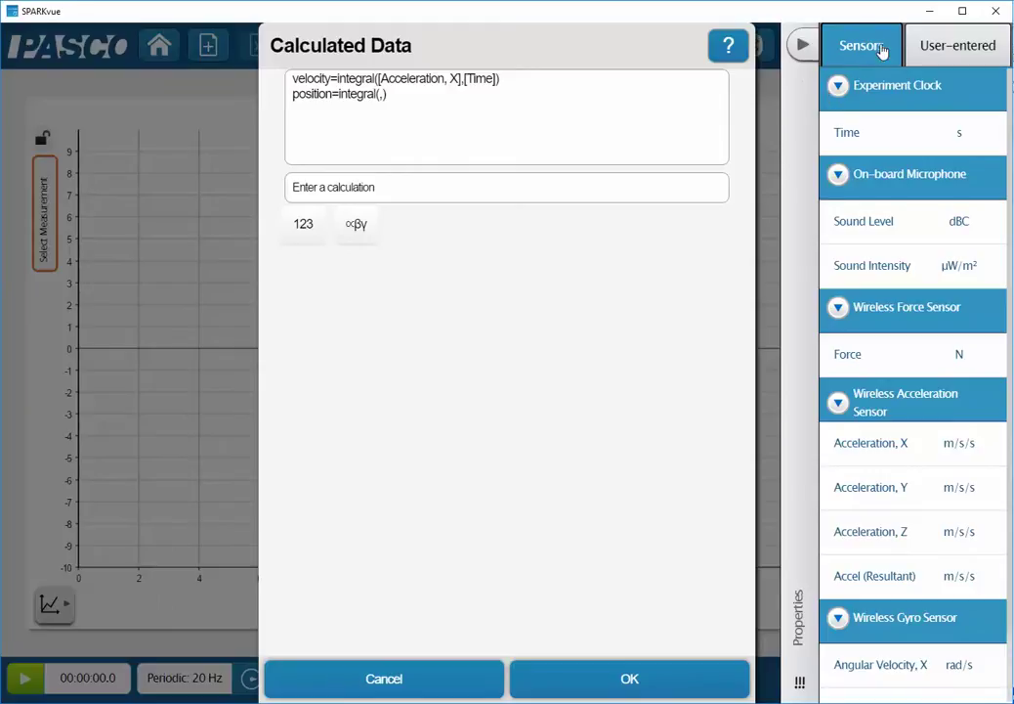
left_click(968, 55)
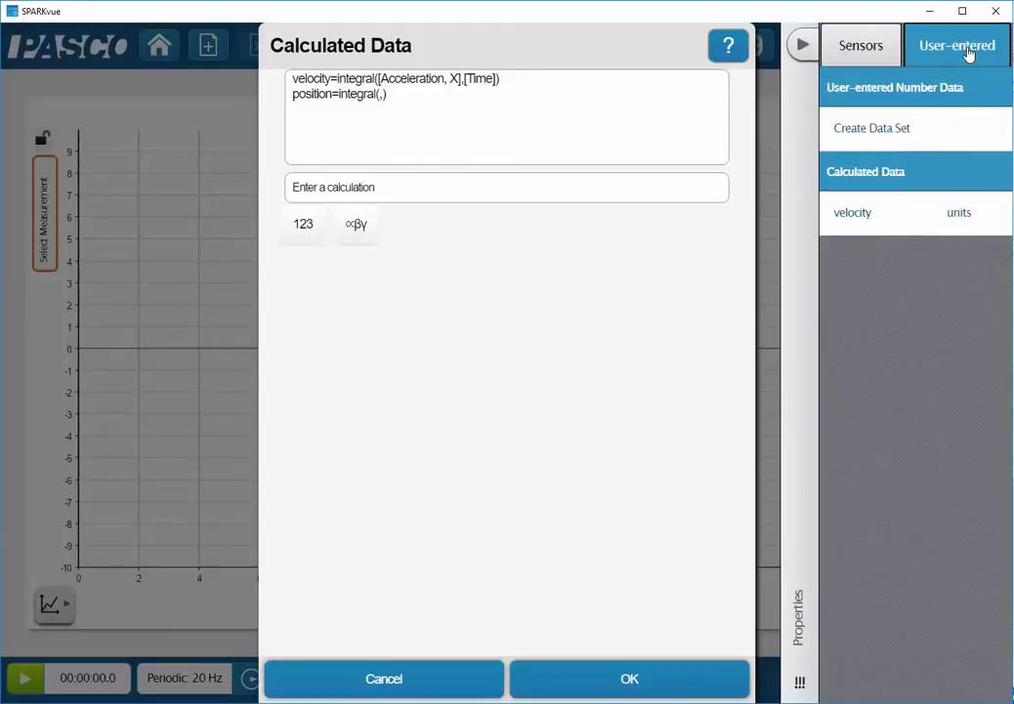
left_click(860, 215)
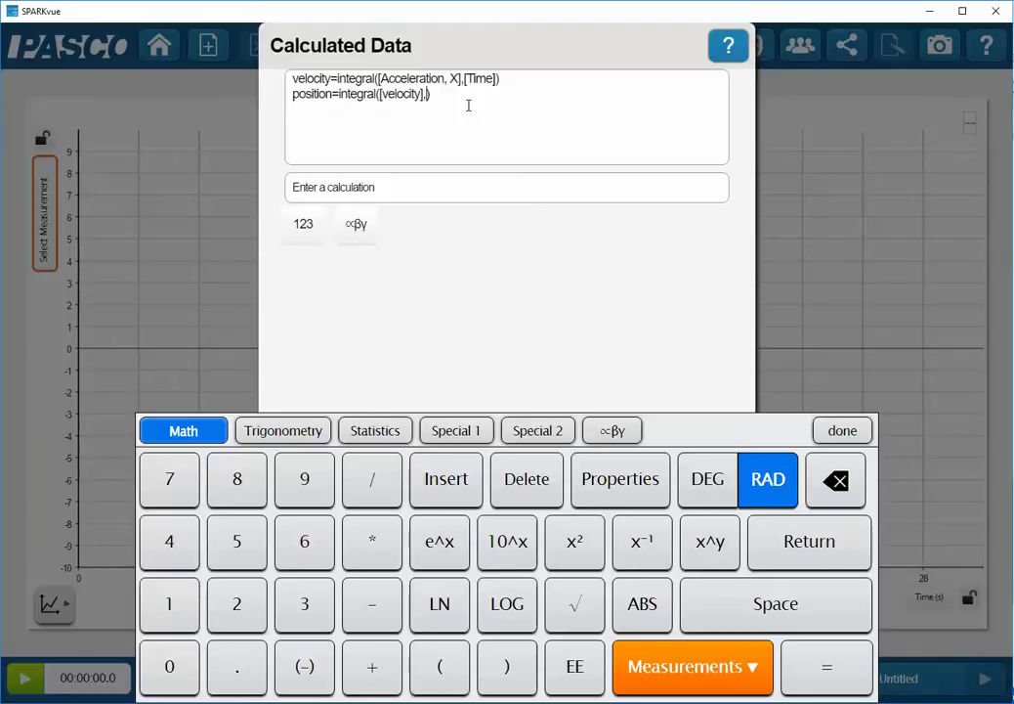
left_click(684, 666)
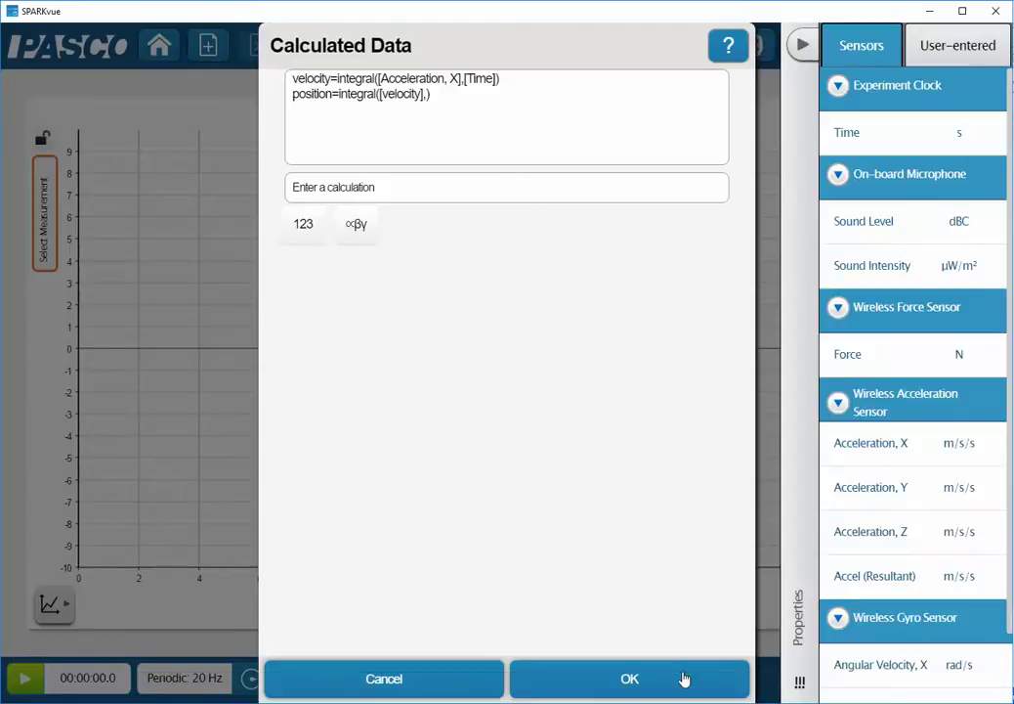
left_click(857, 142)
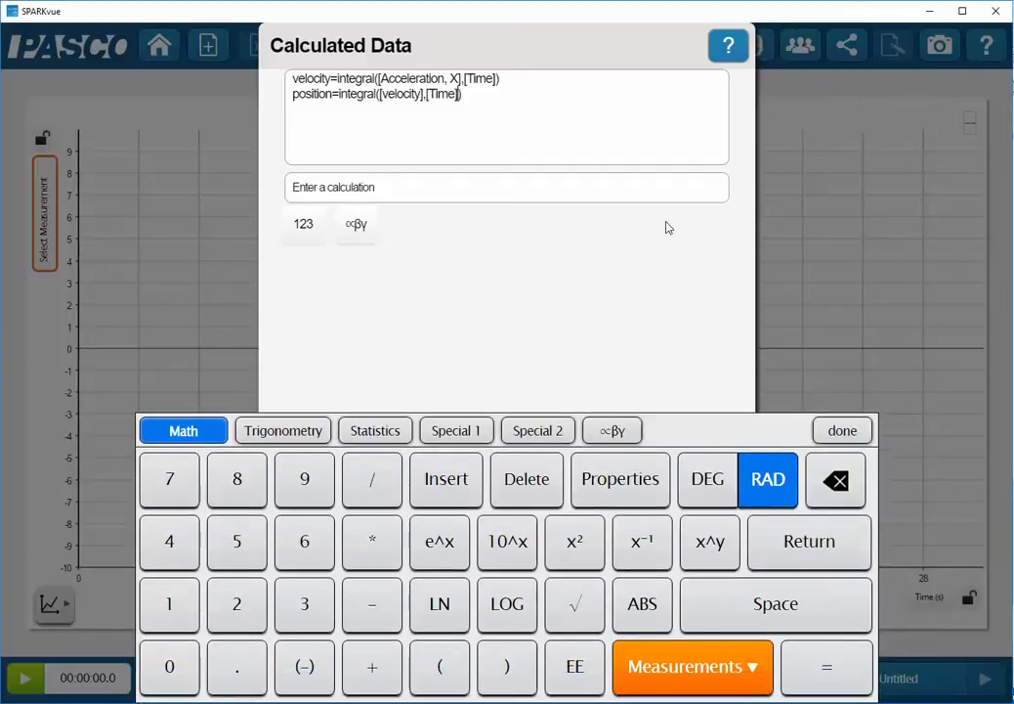
left_click(622, 479)
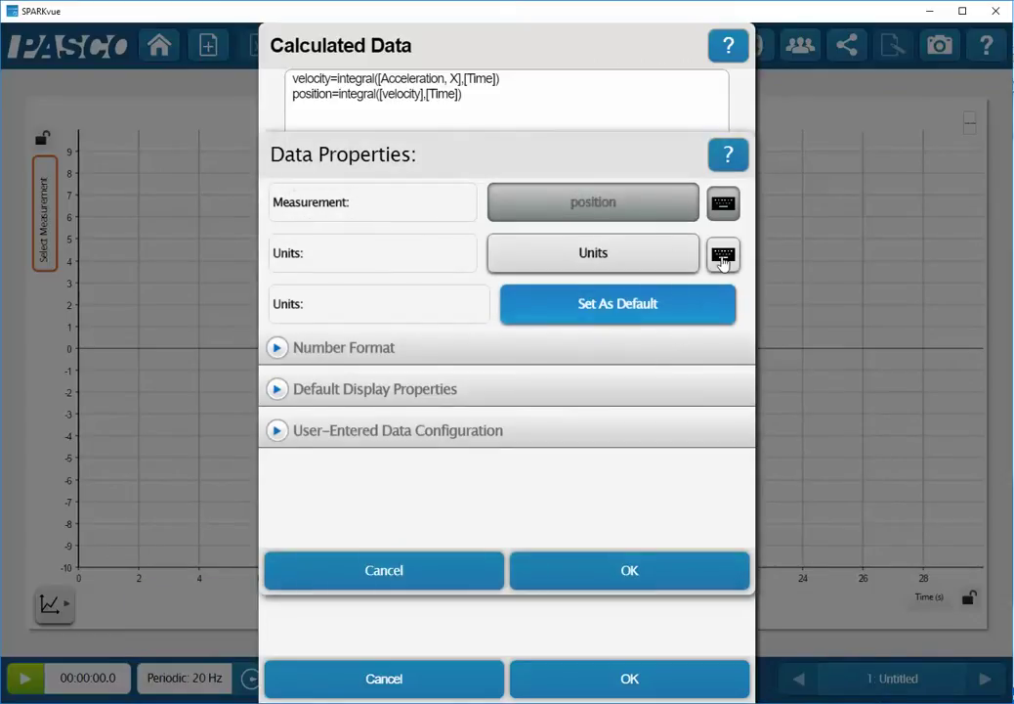
- Give position units of m, close the keypad, and save the calculations
left_click(723, 257)
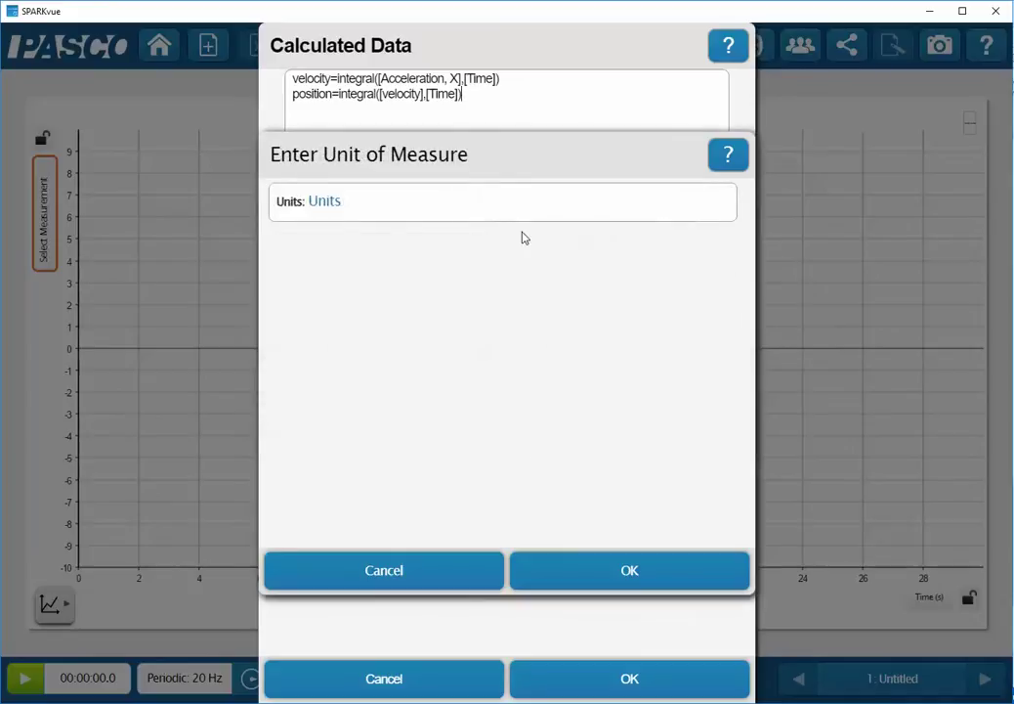
left_click(324, 199)
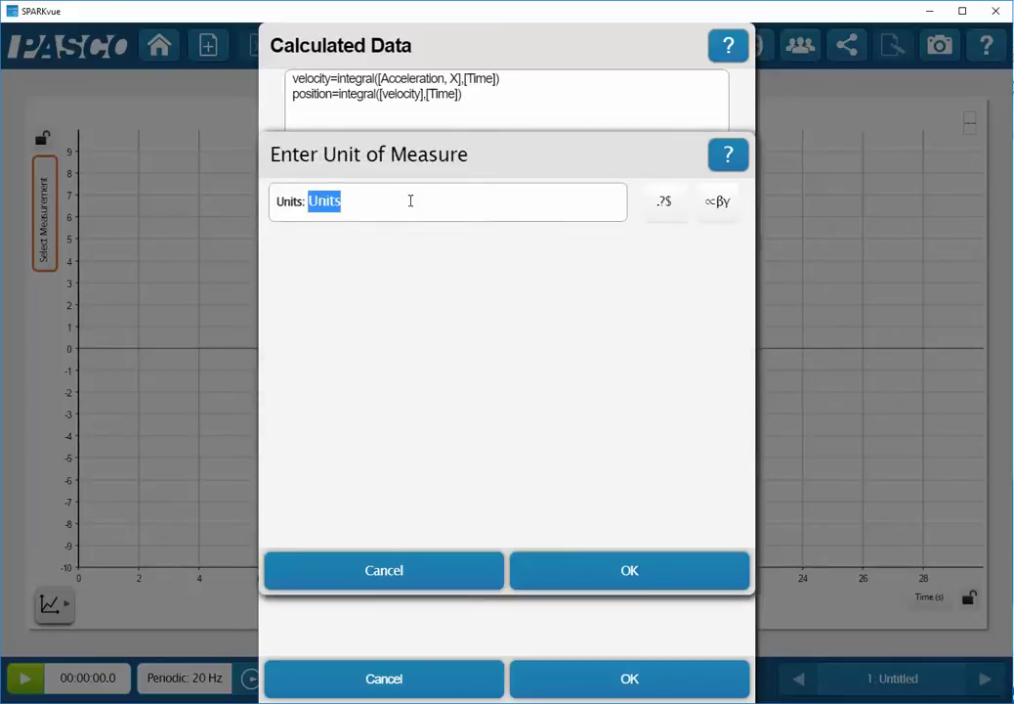
type("m")
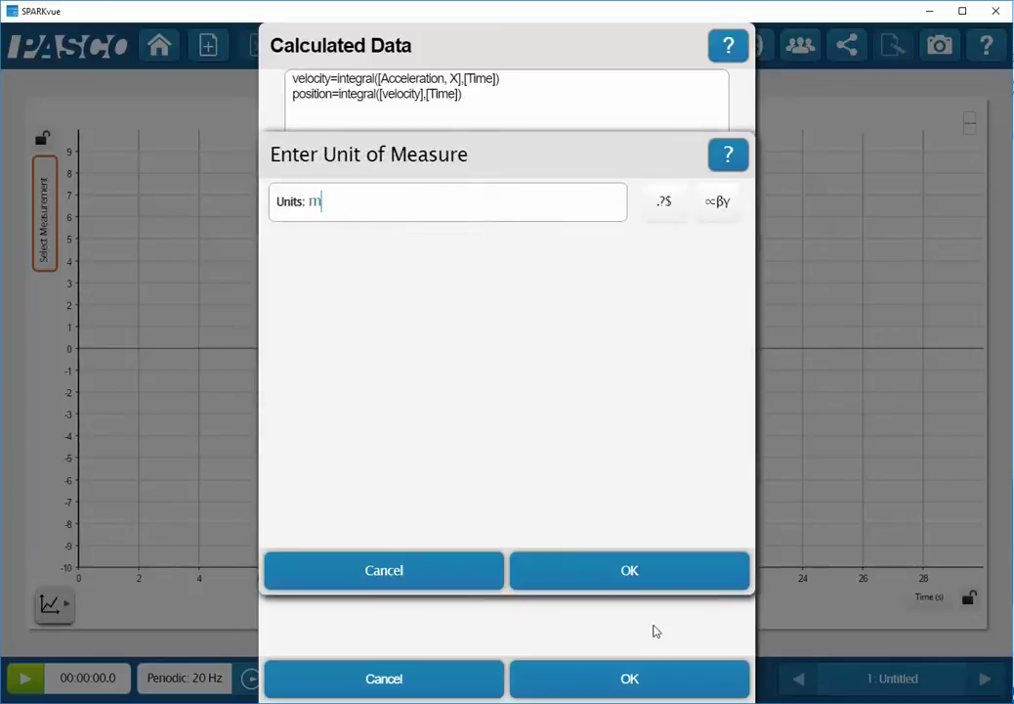
left_click(603, 571)
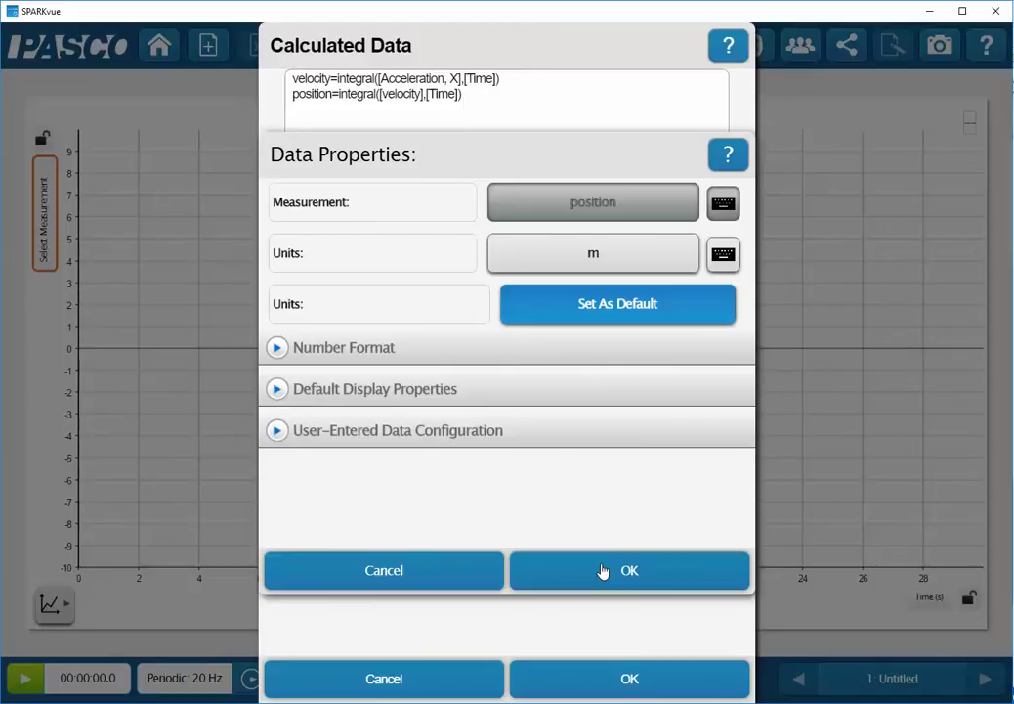
left_click(603, 571)
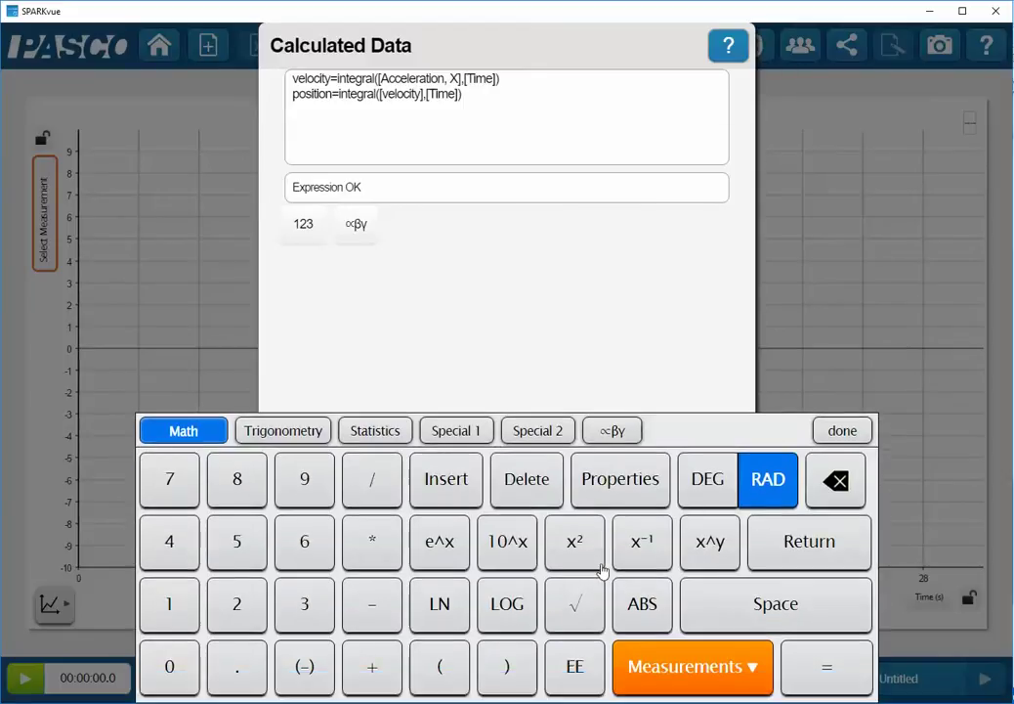
left_click(842, 431)
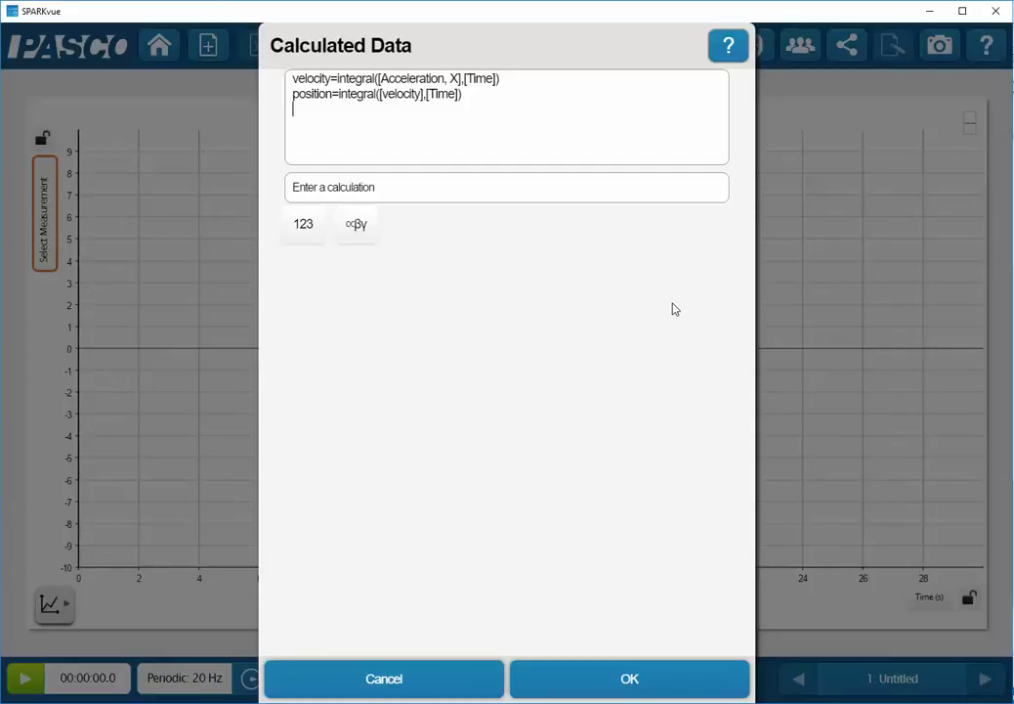
left_click(630, 678)
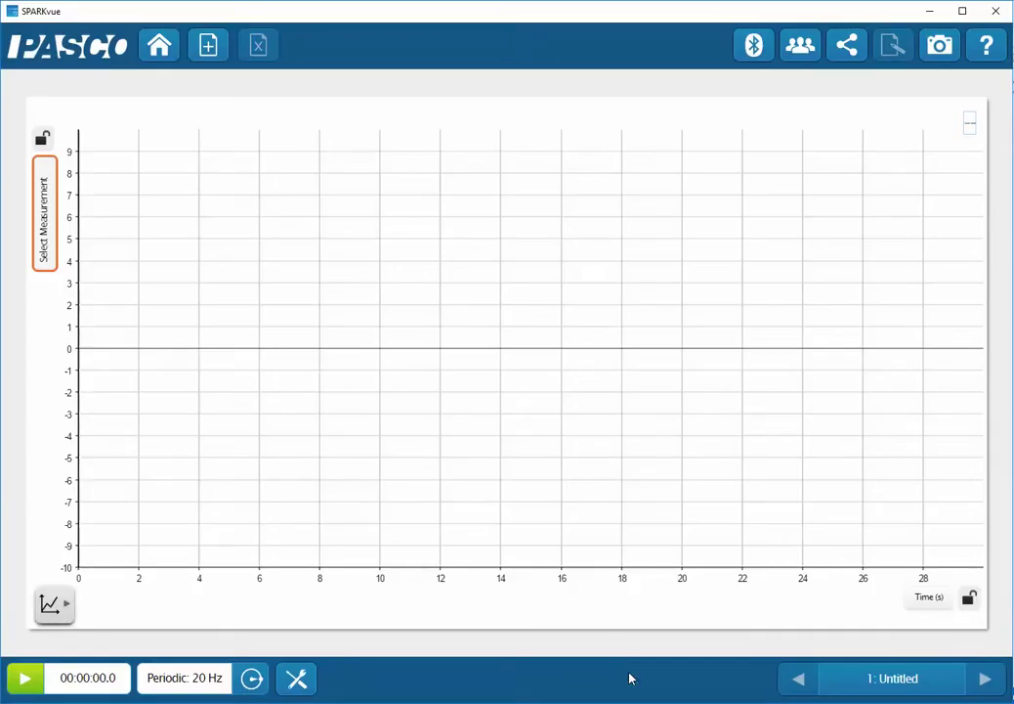
- Show calculated velocity (m/s) and position (m) as y-axis measurement choices
left_click(45, 199)
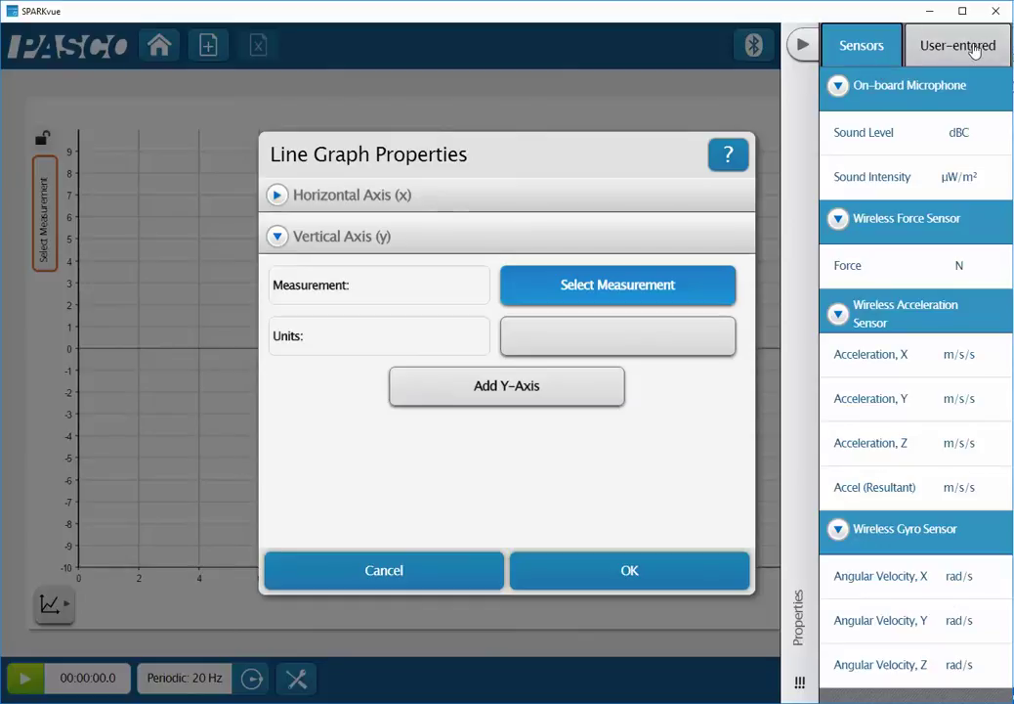
left_click(974, 50)
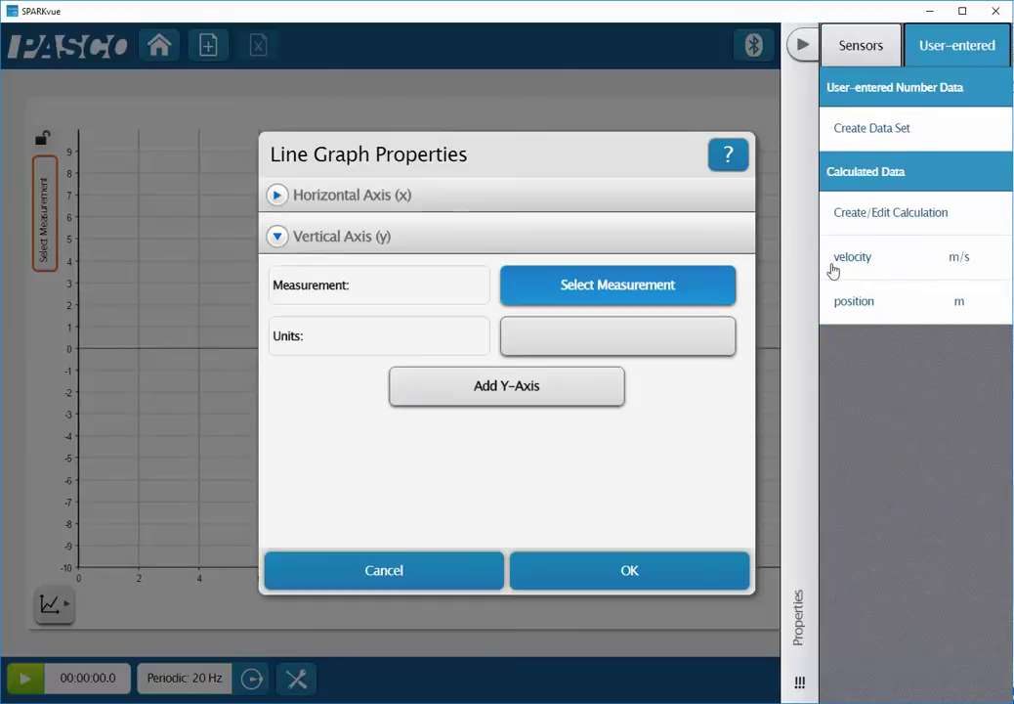